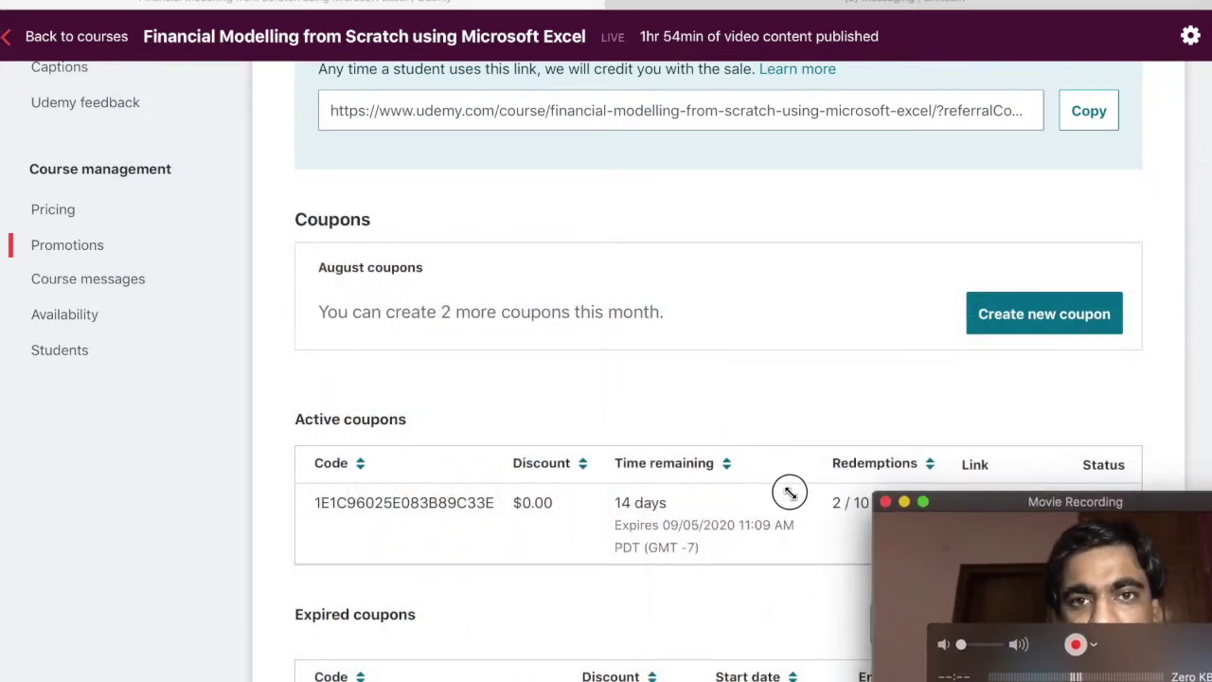
pyautogui.moveTo(1016, 515); pyautogui.dragTo(924, 453)
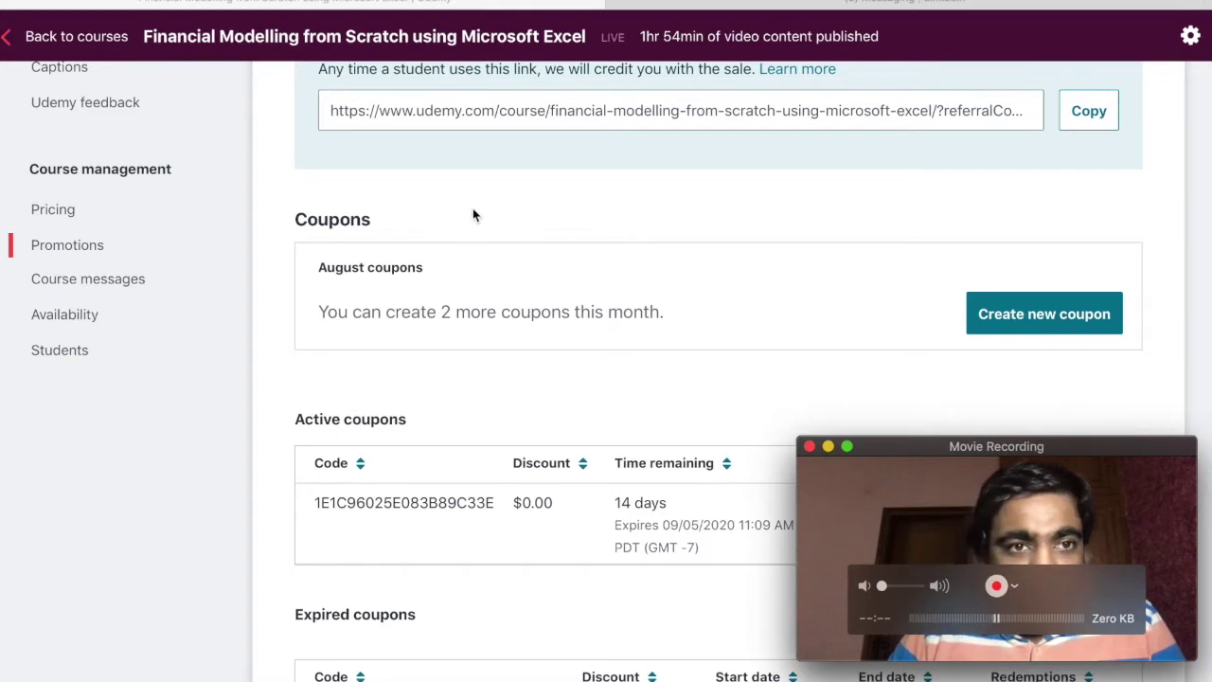
pyautogui.scroll(5, 472, 213)
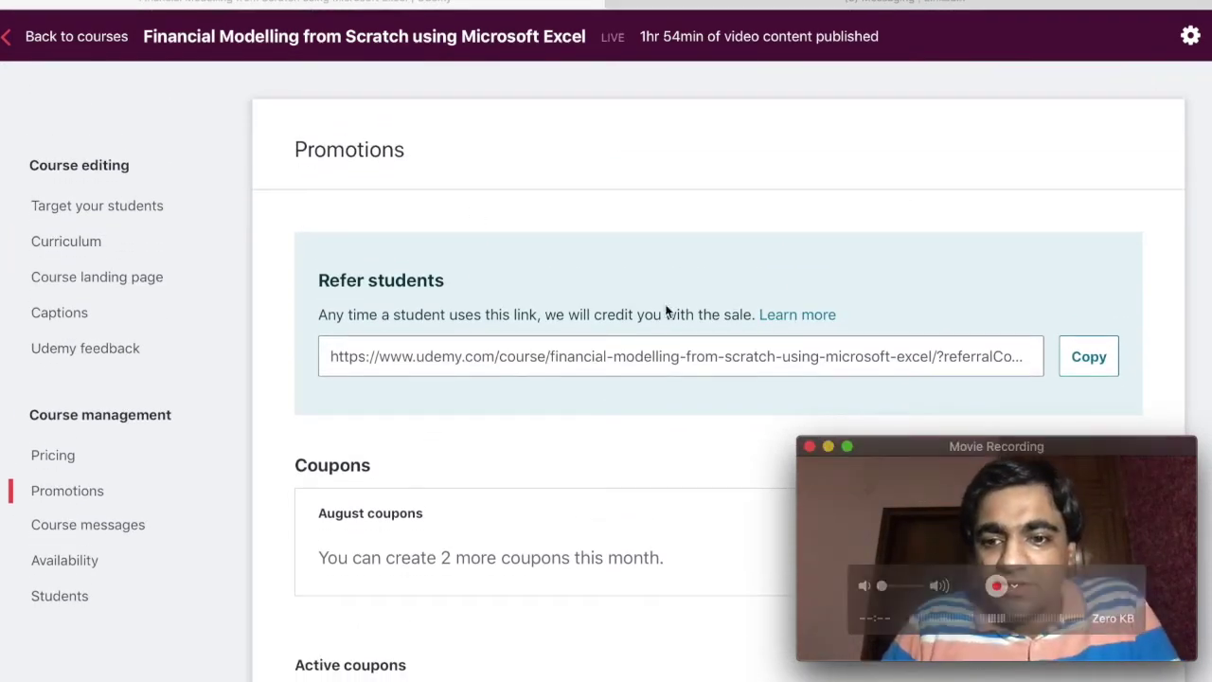
pyautogui.moveTo(960, 474)
pyautogui.mouseDown()
pyautogui.moveTo(978, 488)
pyautogui.moveTo(940, 555)
pyautogui.moveTo(972, 564)
pyautogui.moveTo(946, 549)
pyautogui.moveTo(966, 482)
pyautogui.mouseUp()
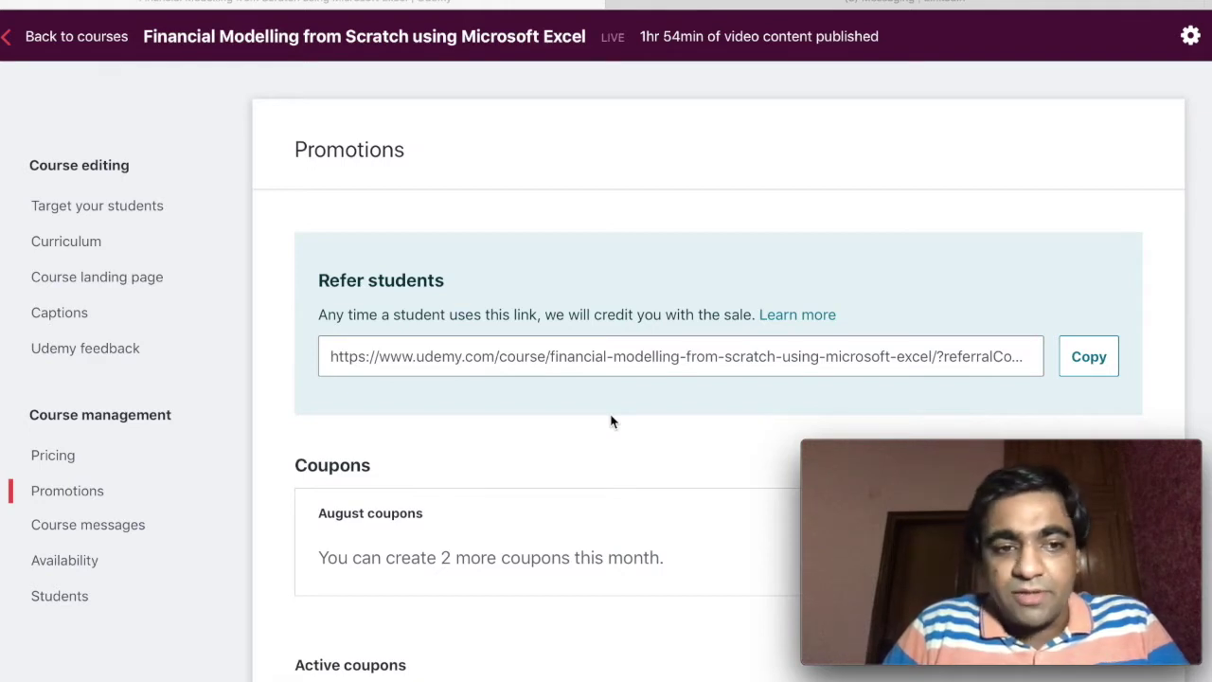
# Step: Examine the Refer students section of the course promotions and focus its referral link
pyautogui.click(87, 505)
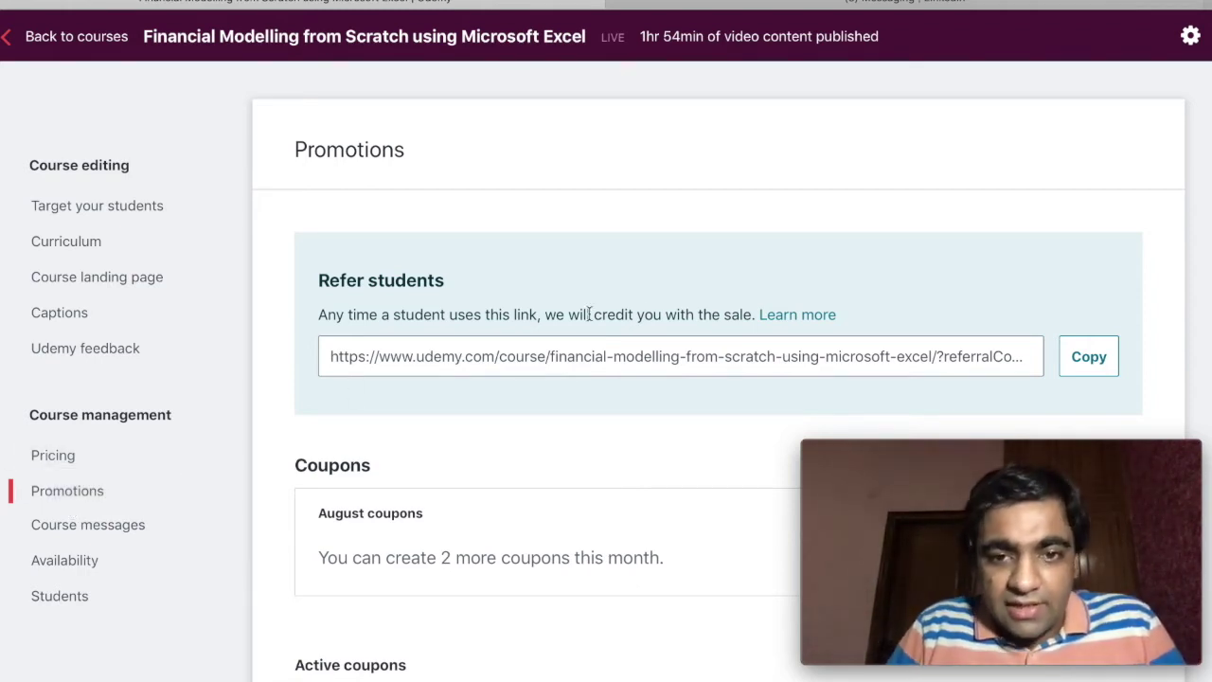
pyautogui.click(958, 367)
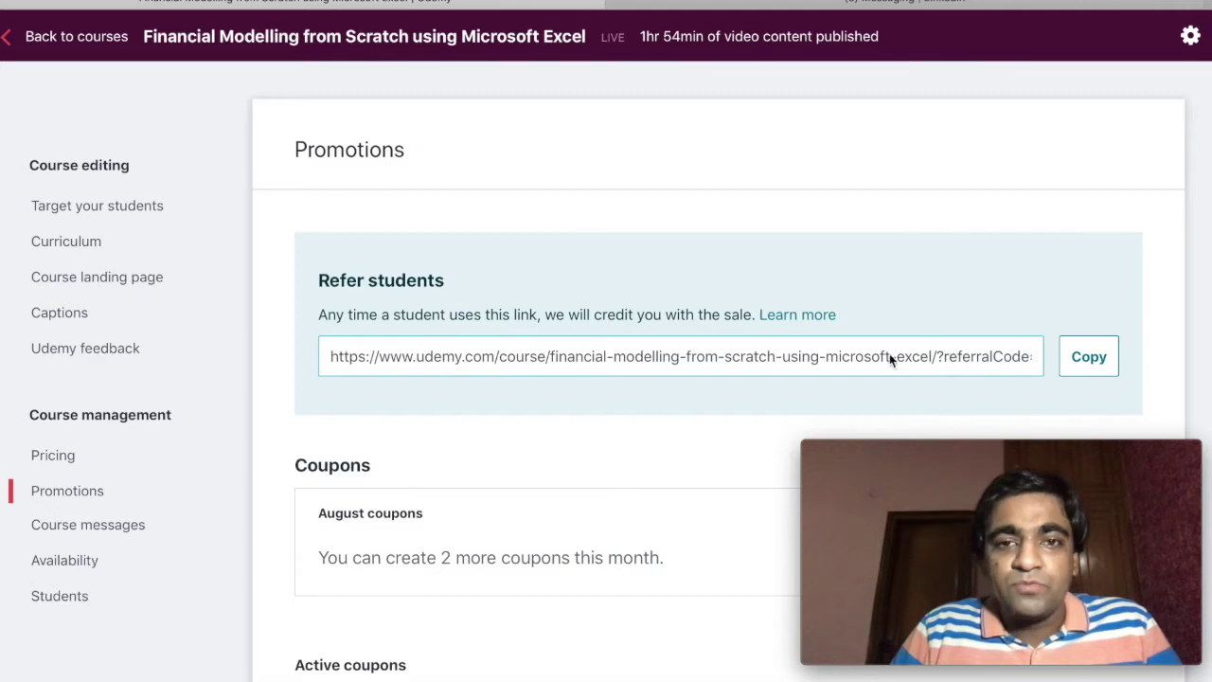
pyautogui.scroll(-2, 638, 408)
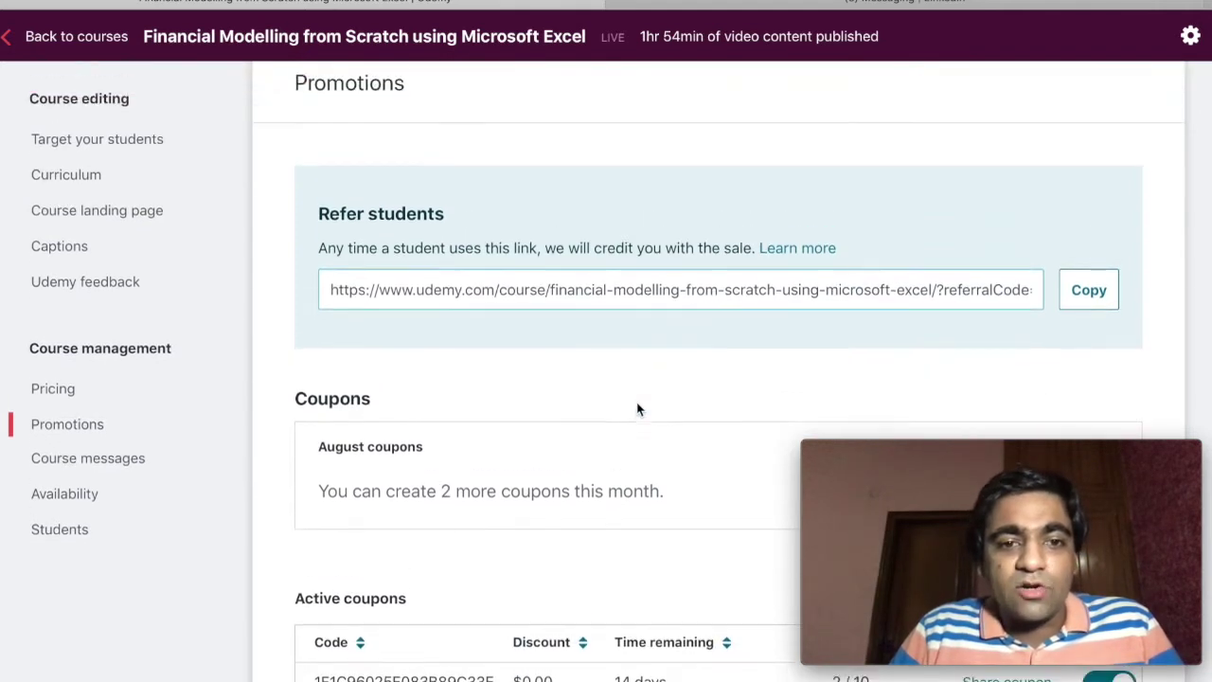
pyautogui.scroll(1, 638, 408)
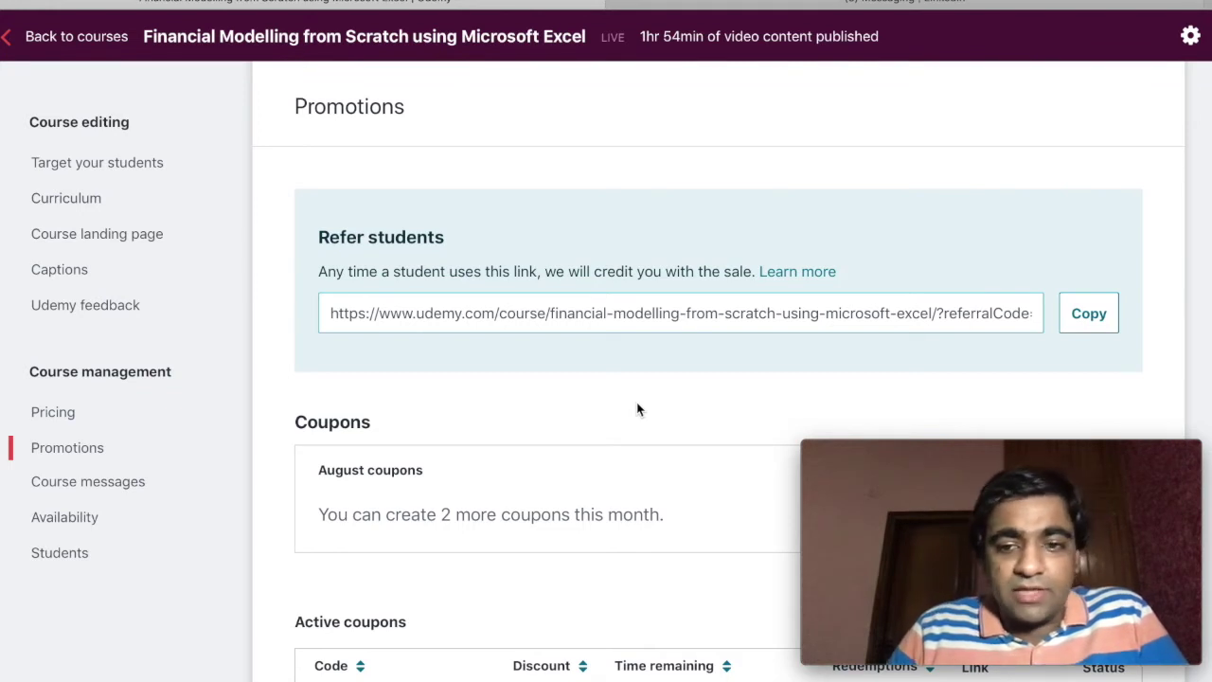
# Step: Review the active coupon's code, time remaining and redemptions, highlighting each value in the active coupons table
pyautogui.scroll(-3, 637, 409)
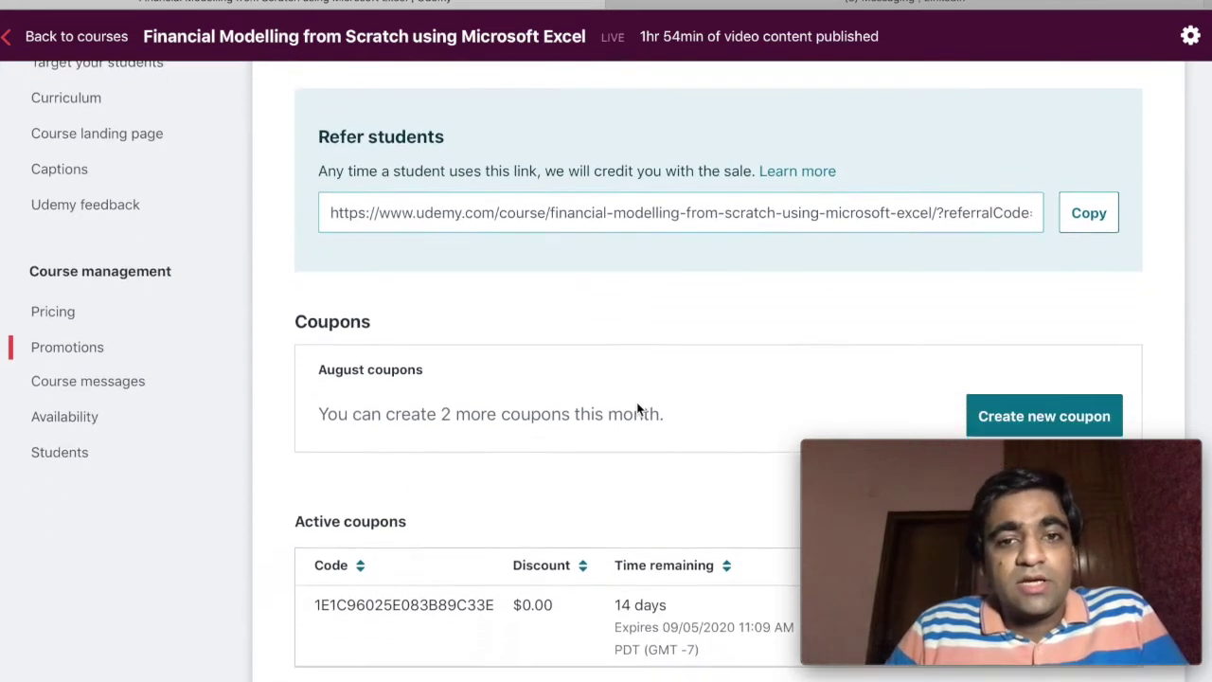
pyautogui.scroll(-2, 636, 409)
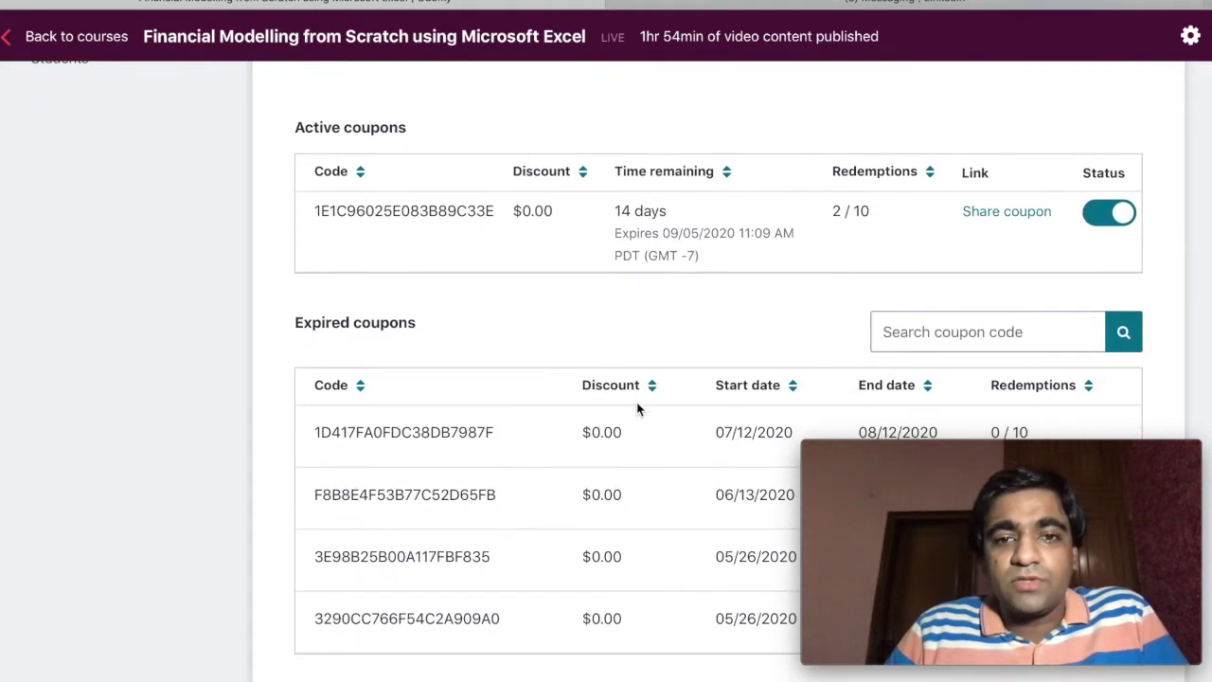
pyautogui.moveTo(320, 212); pyautogui.dragTo(487, 221)
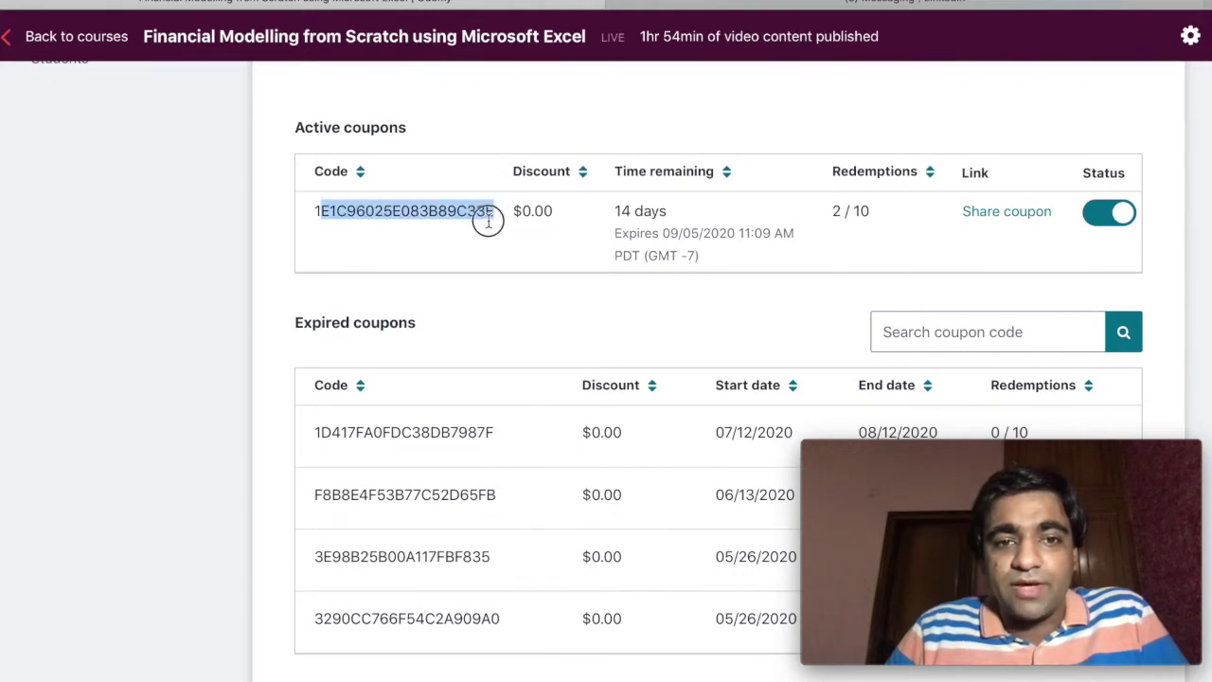
pyautogui.click(454, 225)
pyautogui.moveTo(312, 211); pyautogui.dragTo(487, 222)
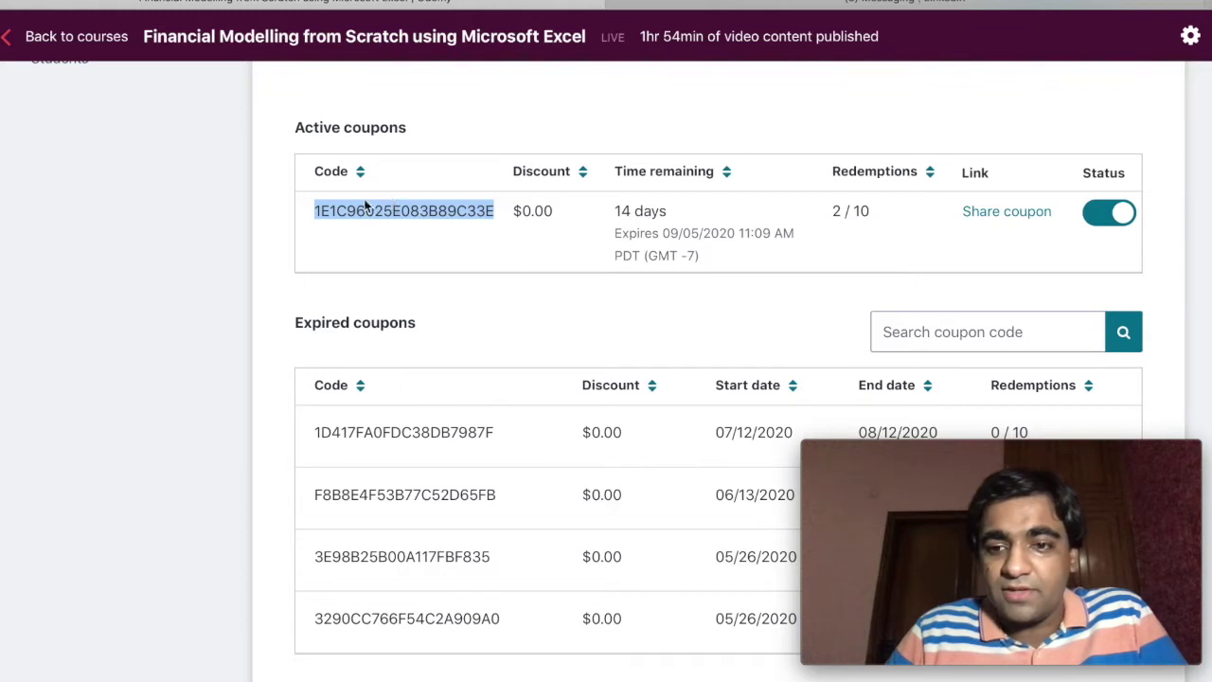
pyautogui.moveTo(625, 210); pyautogui.dragTo(687, 208)
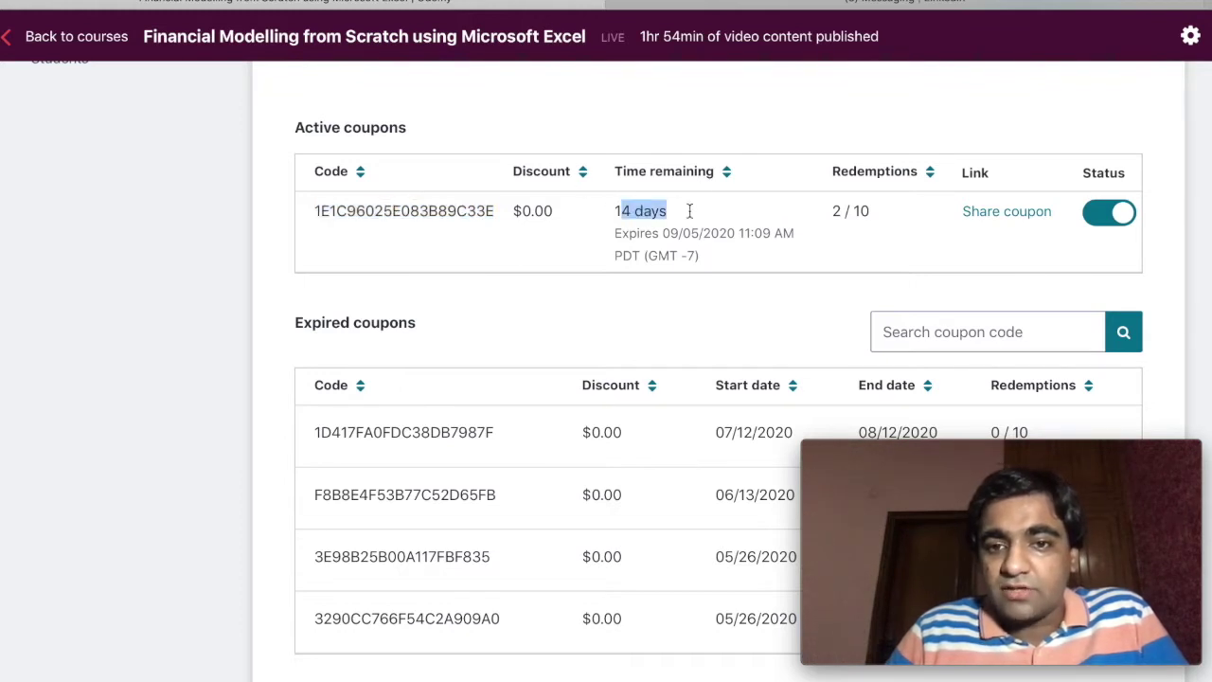
pyautogui.click(690, 218)
pyautogui.moveTo(831, 210); pyautogui.dragTo(890, 214)
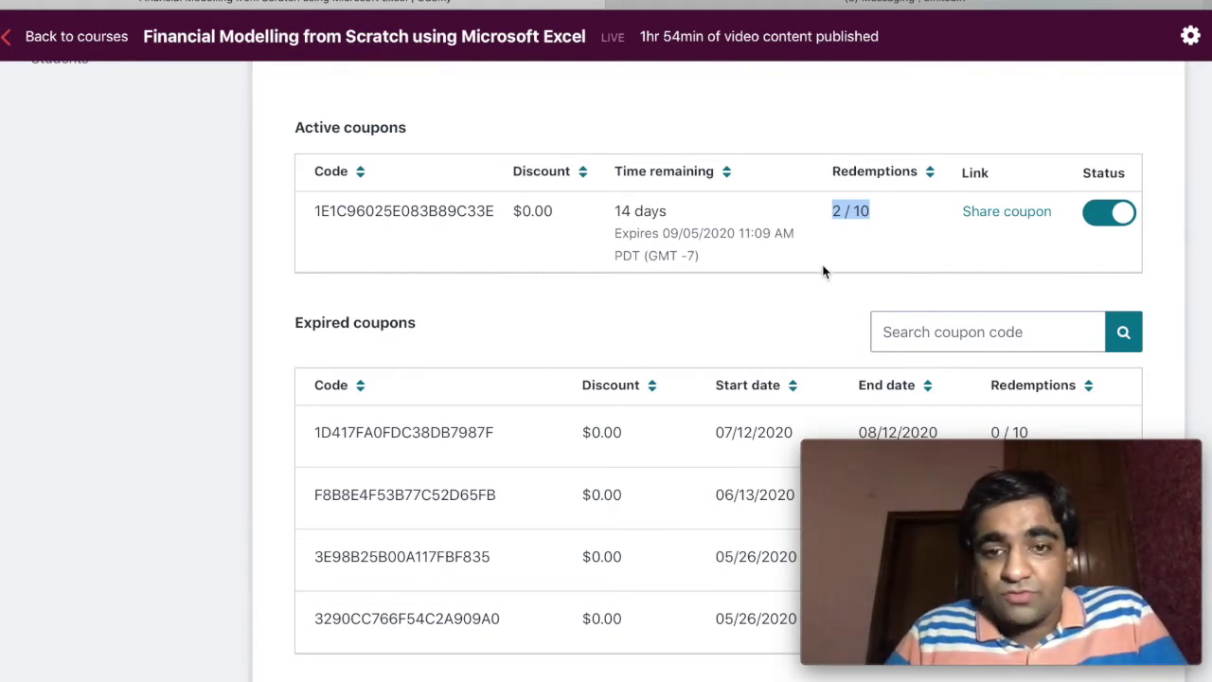
# Step: Copy the active coupon's share link and close the link dialog
pyautogui.scroll(-3, 823, 272)
pyautogui.scroll(5, 823, 272)
pyautogui.scroll(-3, 823, 272)
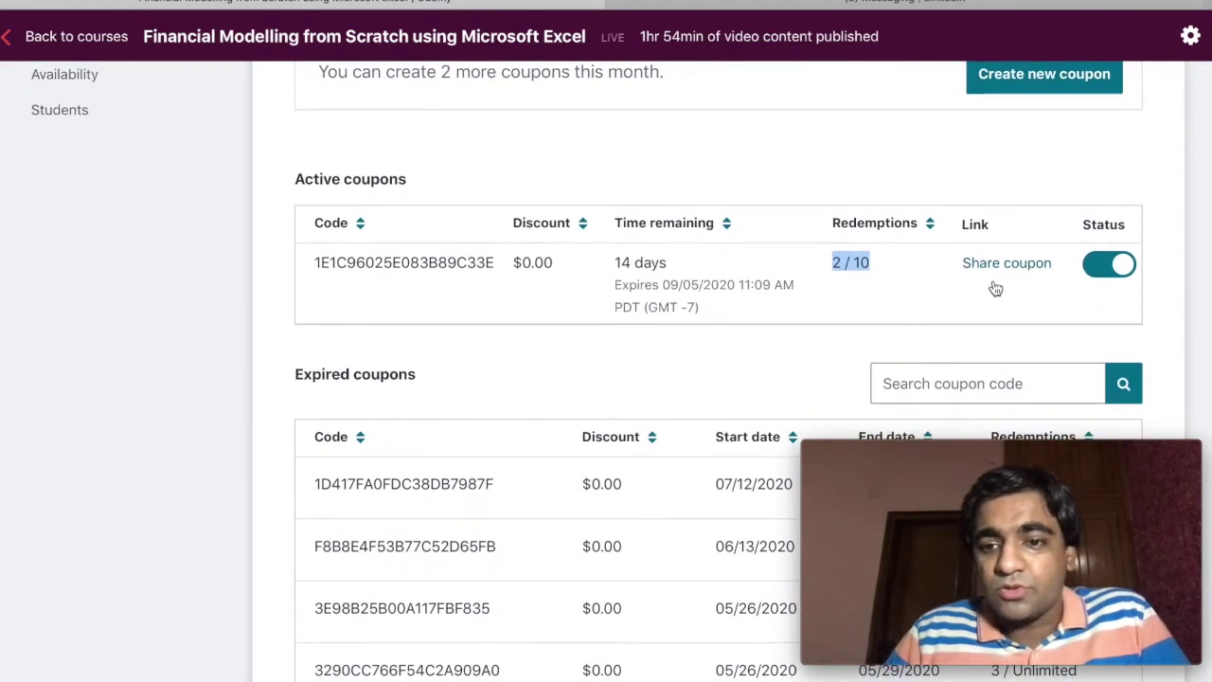
pyautogui.click(1002, 271)
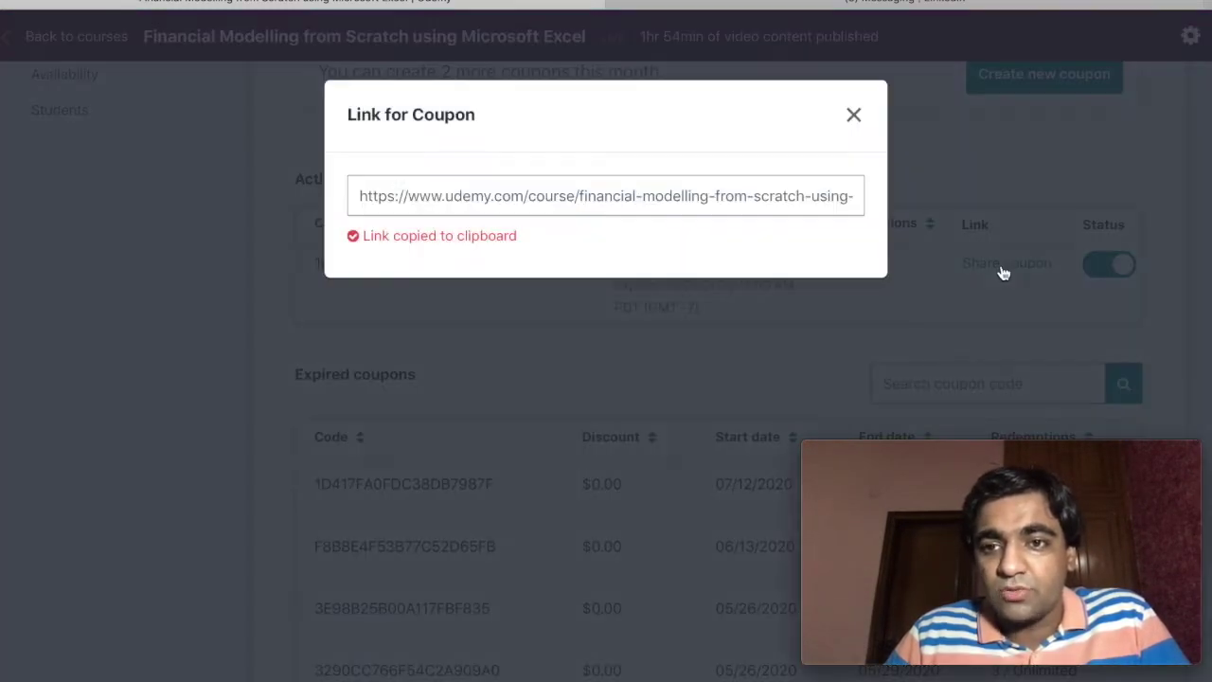
pyautogui.click(854, 115)
# Step: Start creating a new coupon for August
pyautogui.scroll(4, 795, 244)
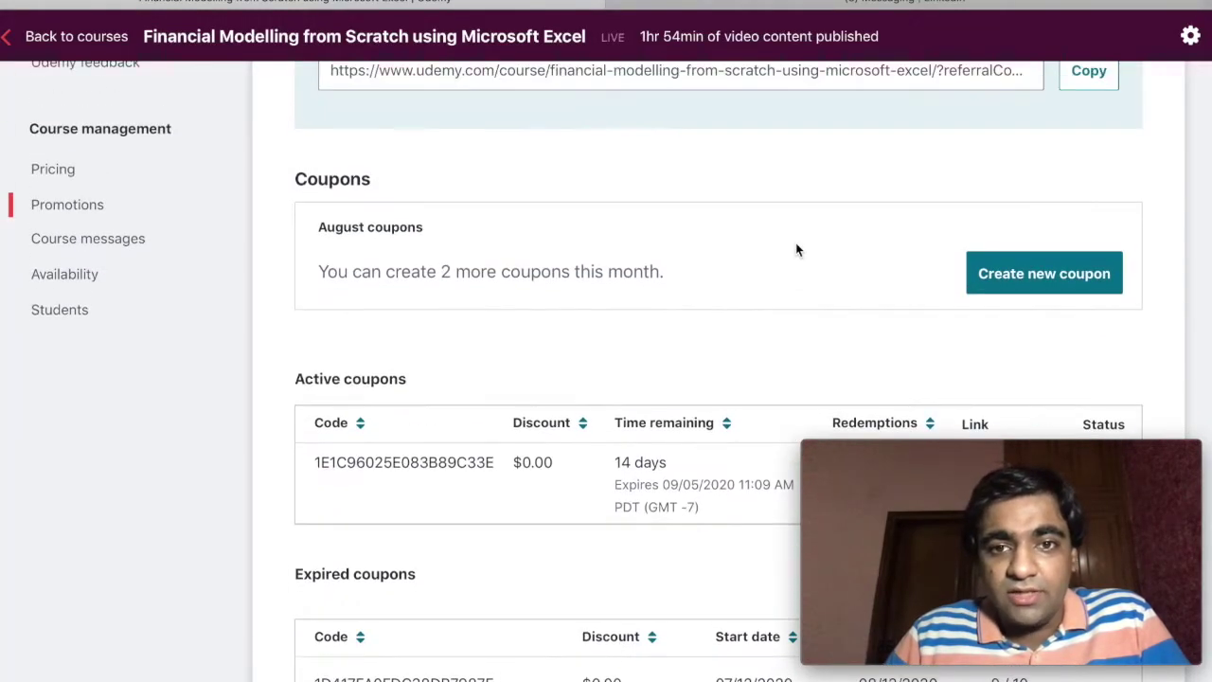
pyautogui.scroll(-1, 795, 249)
pyautogui.click(1009, 277)
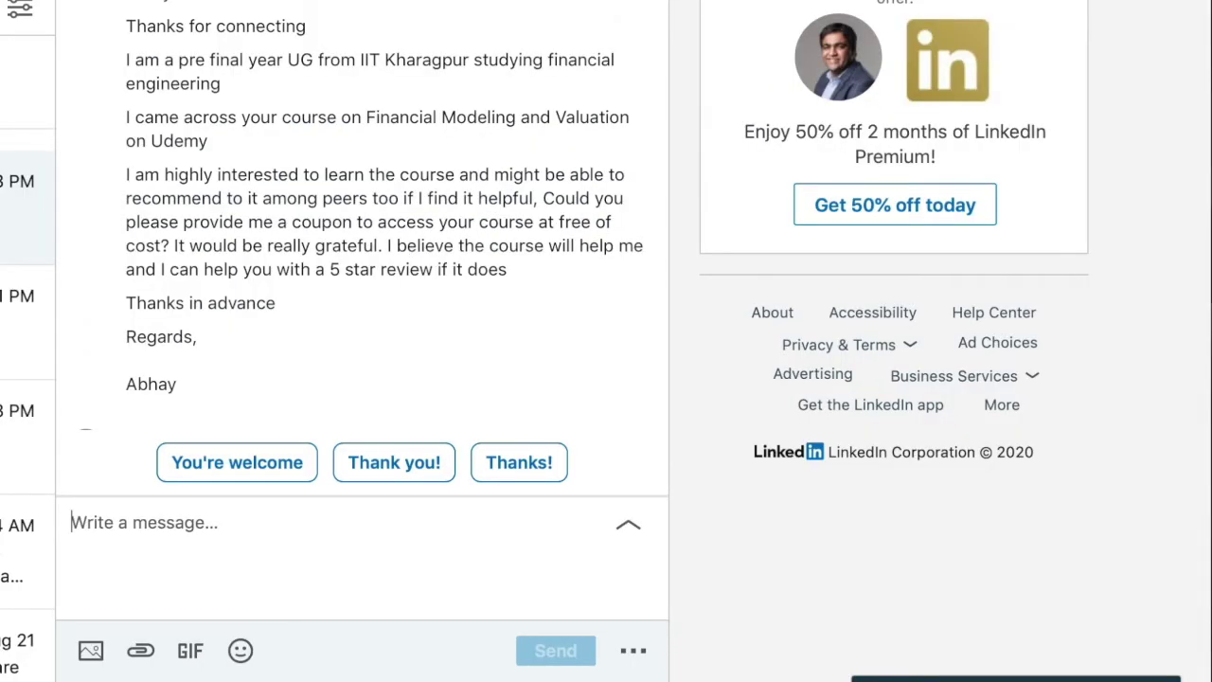
# Step: Read the LinkedIn conversation, from the student's free coupon request to the reply with the referral link and coupon code
pyautogui.scroll(1, 257, 27)
pyautogui.scroll(-2, 253, 34)
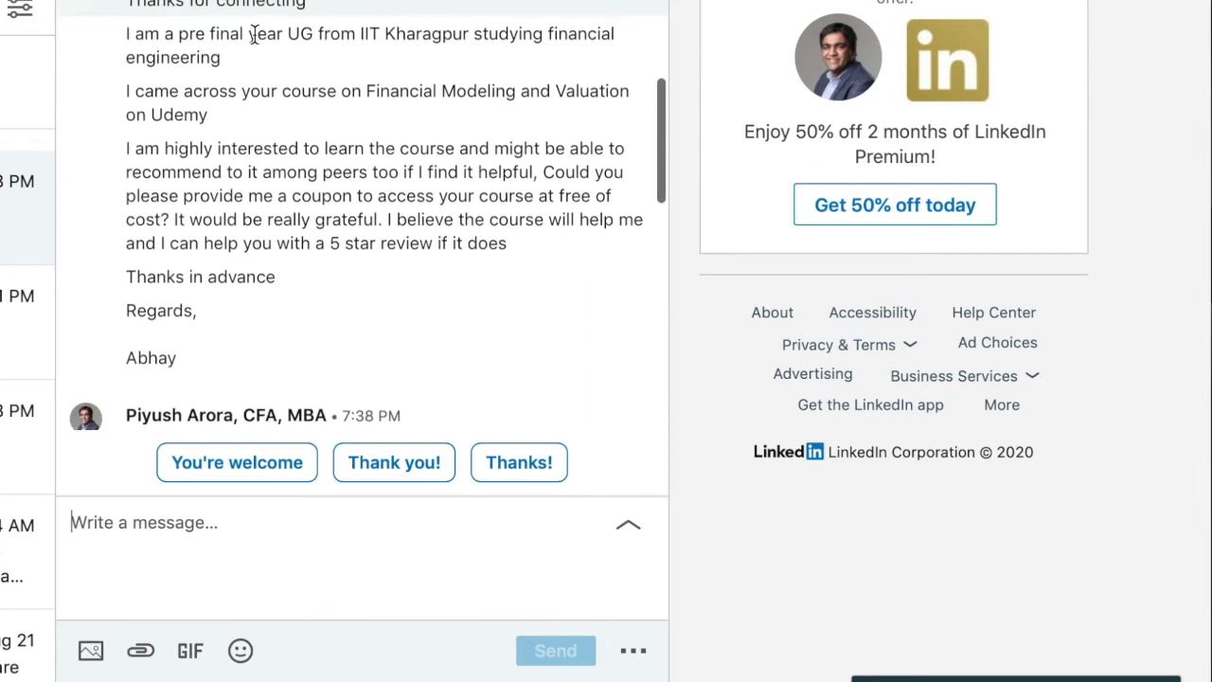
pyautogui.scroll(-1, 254, 34)
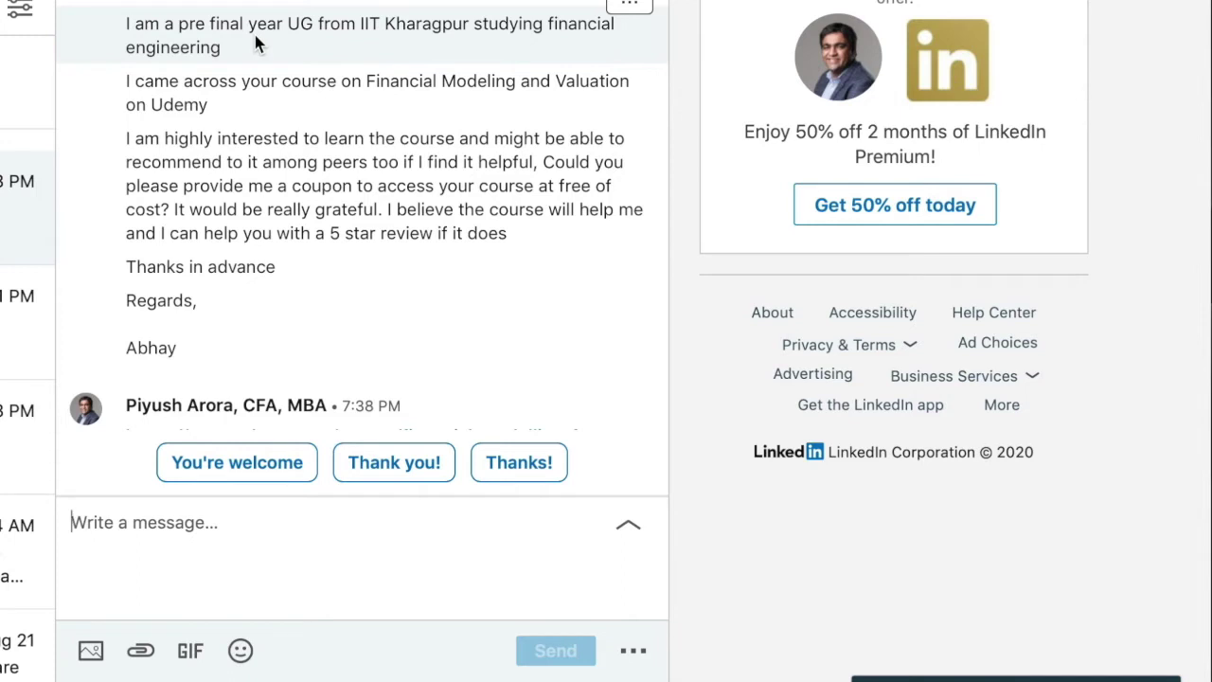
pyautogui.scroll(-3, 282, 89)
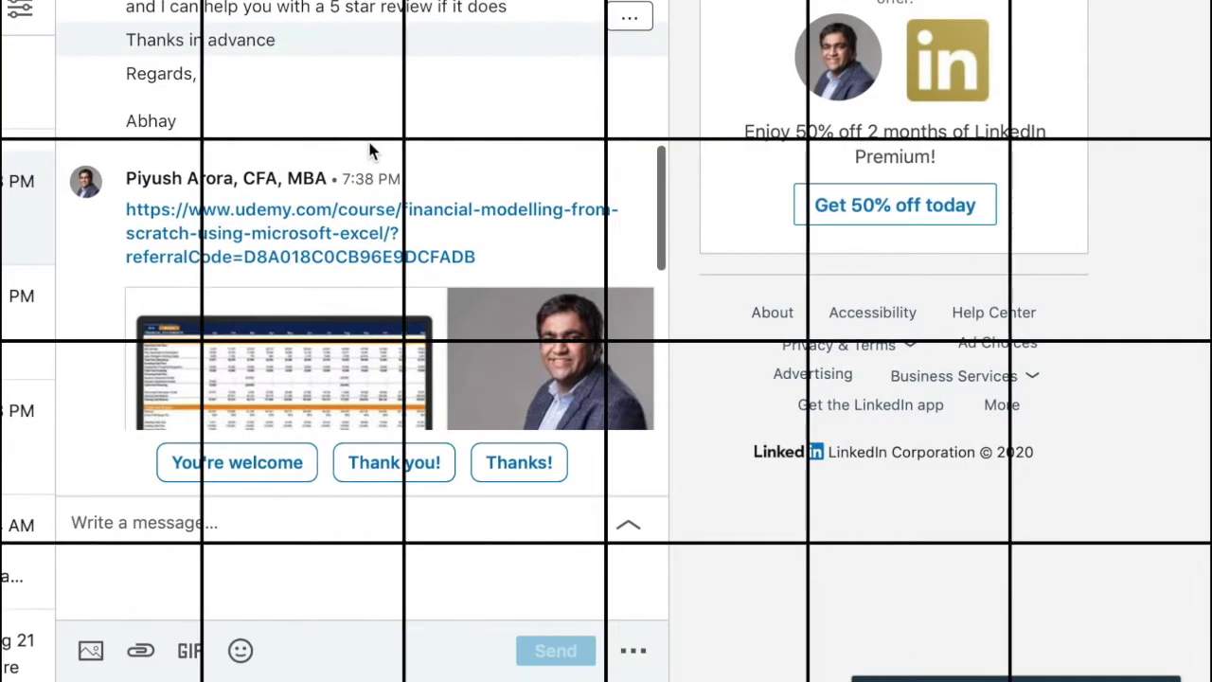
pyautogui.hscroll(-1, 370, 151)
pyautogui.hscroll(1, 370, 152)
pyautogui.scroll(-1, 370, 151)
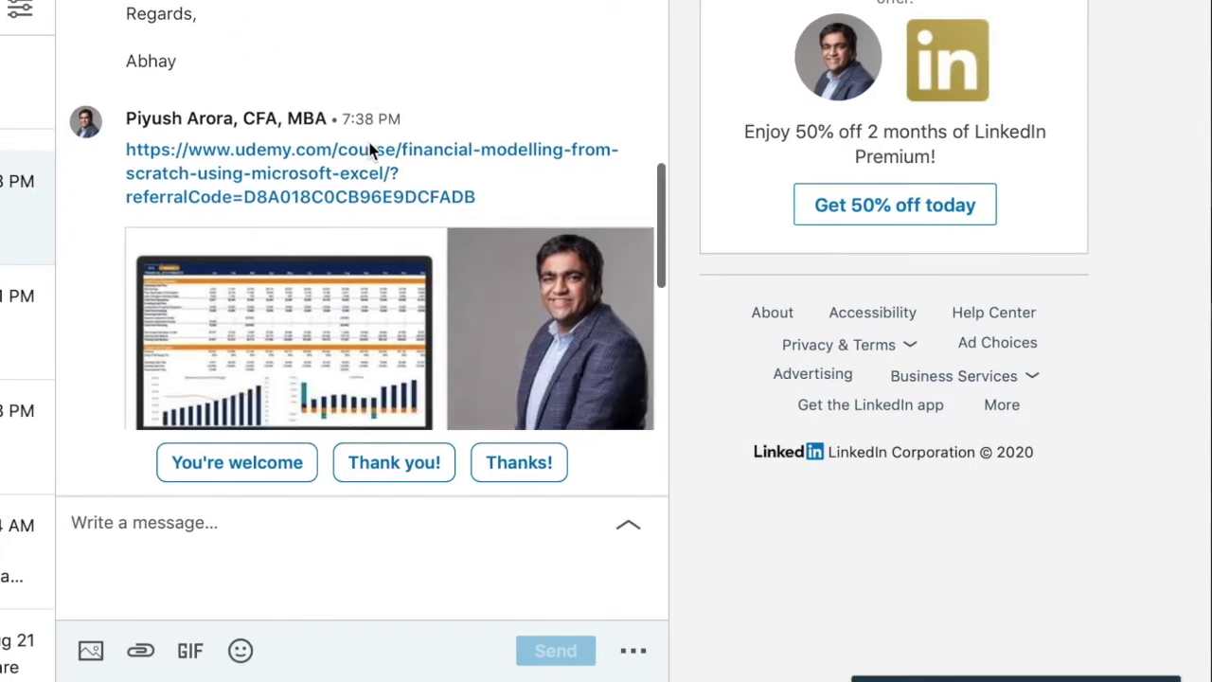
pyautogui.scroll(-2, 370, 152)
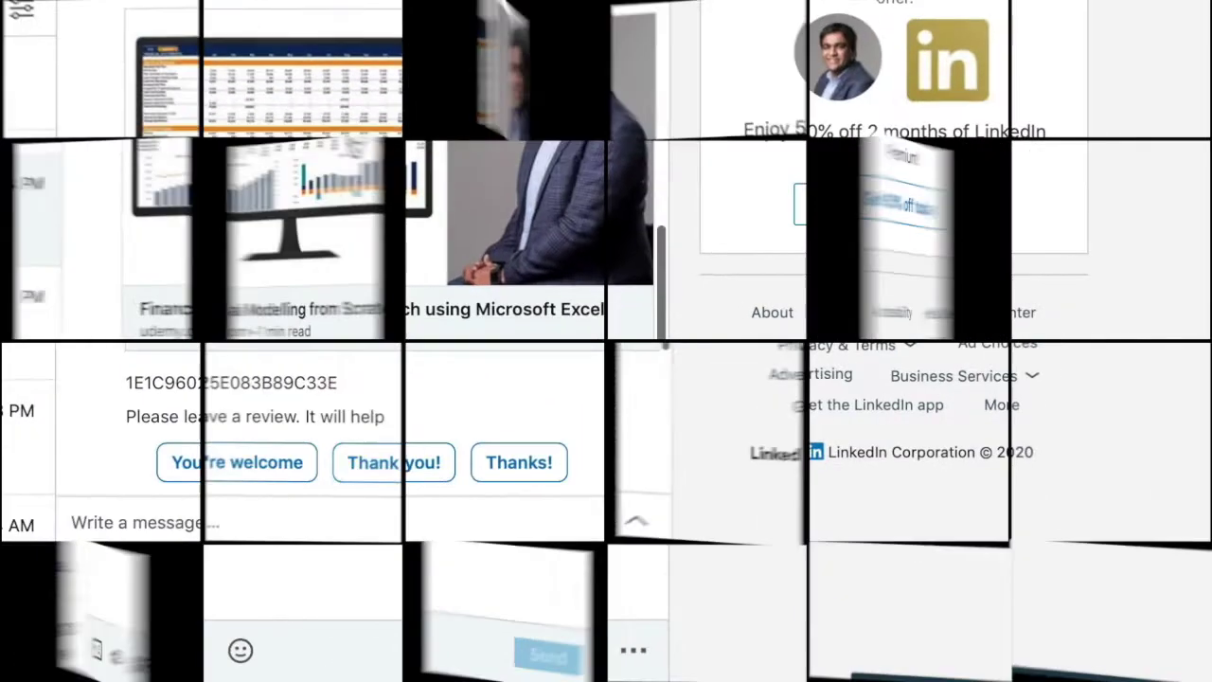